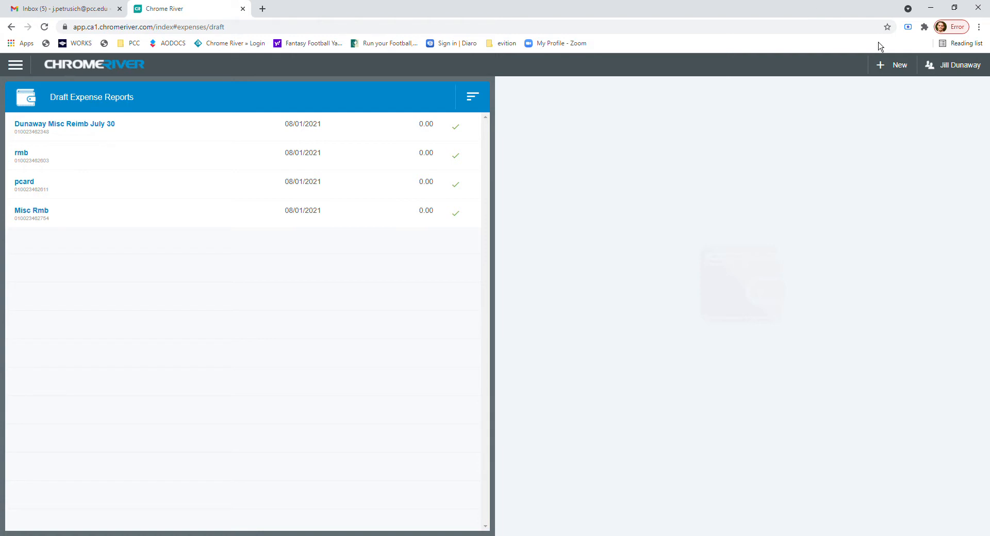
Create an expense report of type Cardholder = PCard Purchases, named PCard plus the cardholder's surname and August 2021, and save it.
{"action": "left_click", "coordinate": [898, 73]}
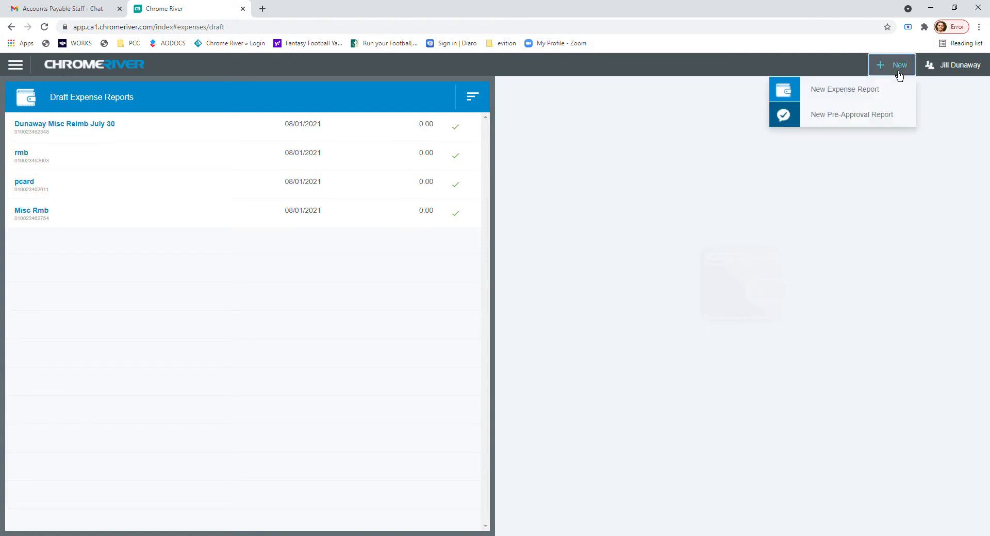
{"action": "left_click", "coordinate": [843, 100]}
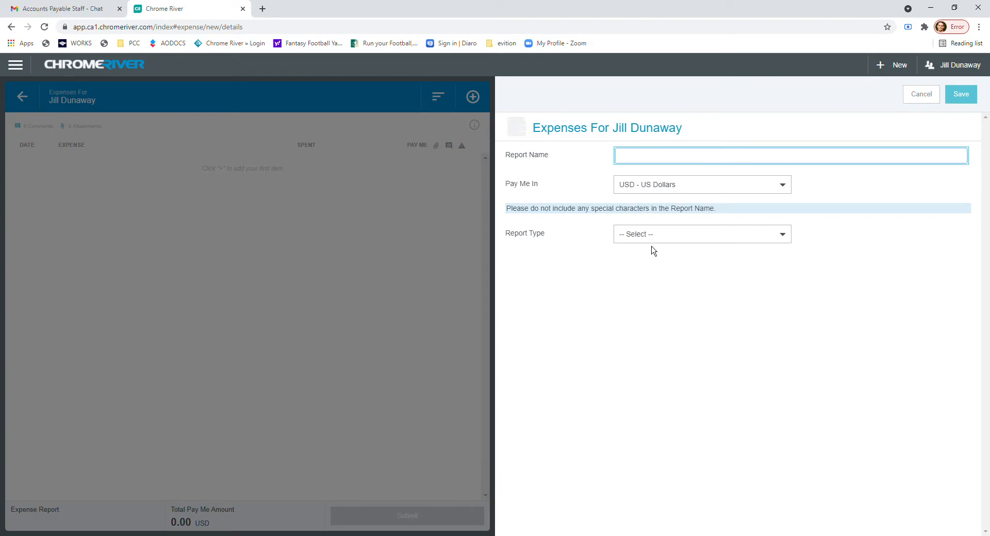
{"action": "left_click", "coordinate": [676, 240]}
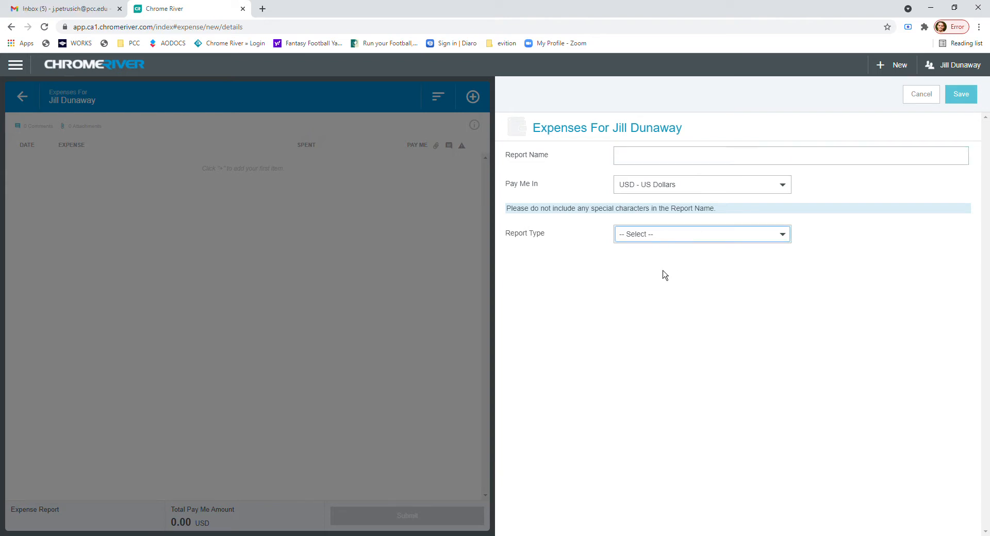
{"action": "key", "text": "Down"}
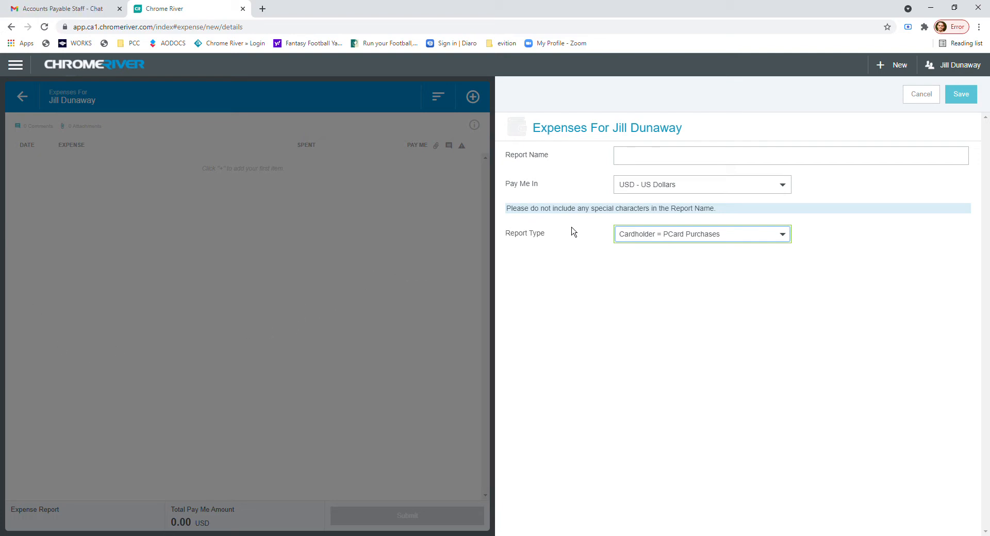
{"action": "left_click", "coordinate": [651, 161]}
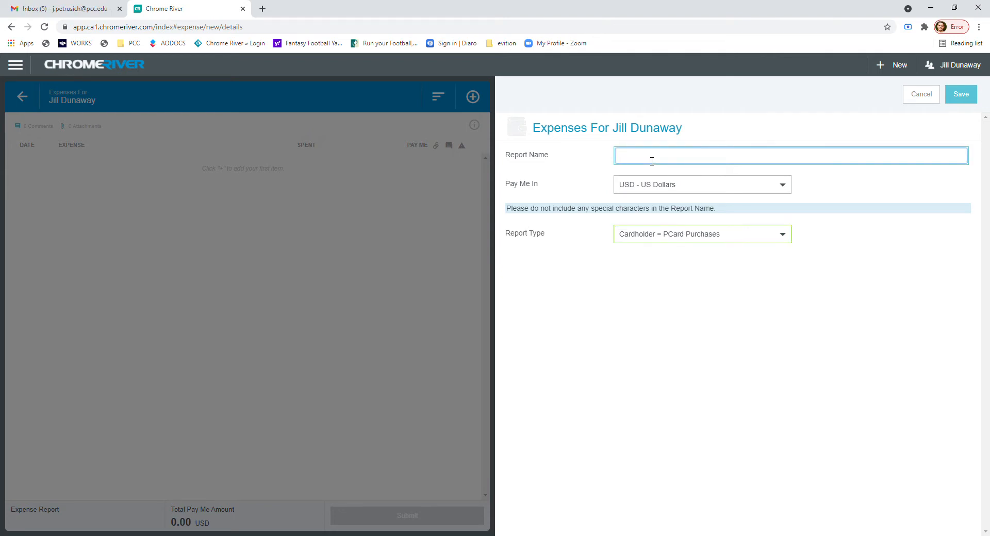
{"action": "type", "text": "PCard Petrusich August 2021"}
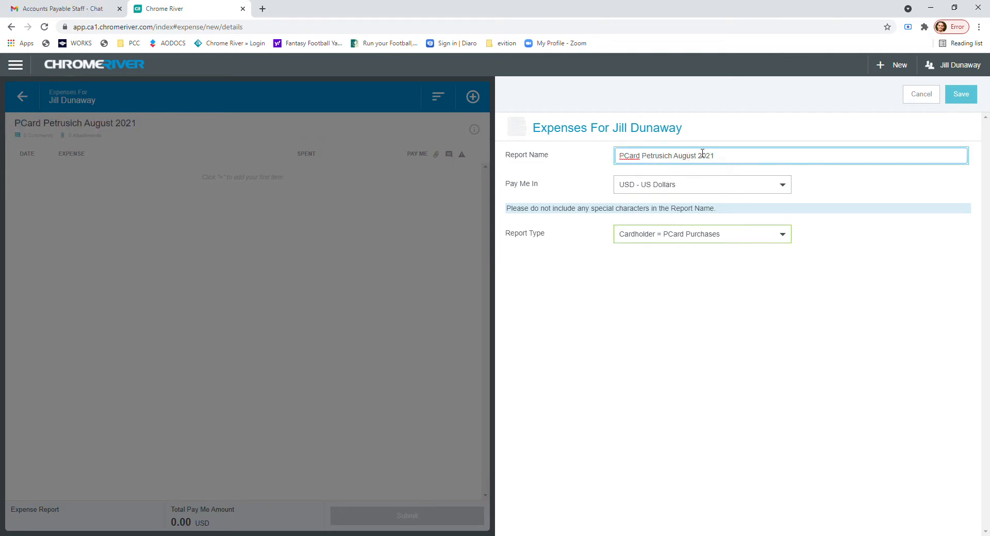
{"action": "left_click", "coordinate": [965, 98]}
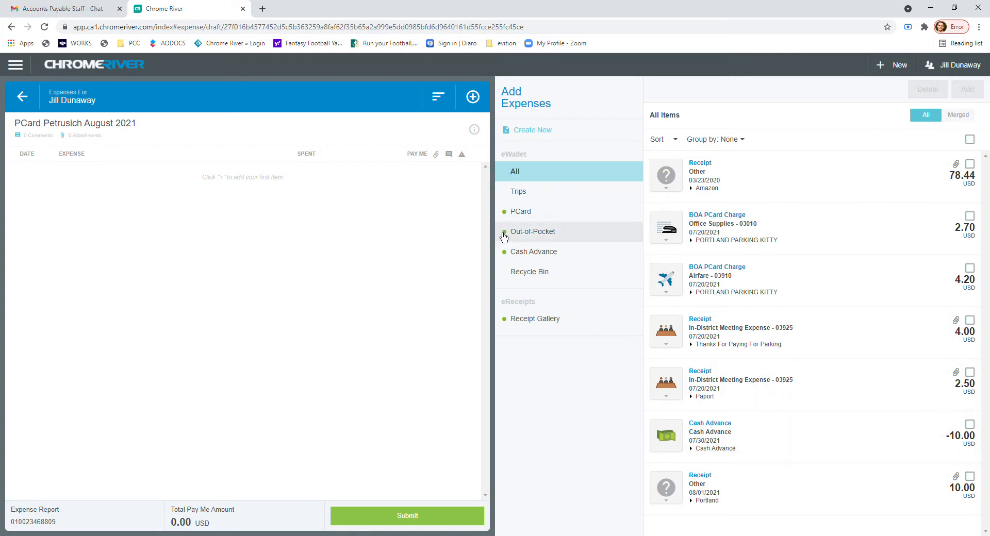
Add the 2.70 USD Office Supplies PCard charge from the eWallet to the report.
{"action": "left_click", "coordinate": [569, 212]}
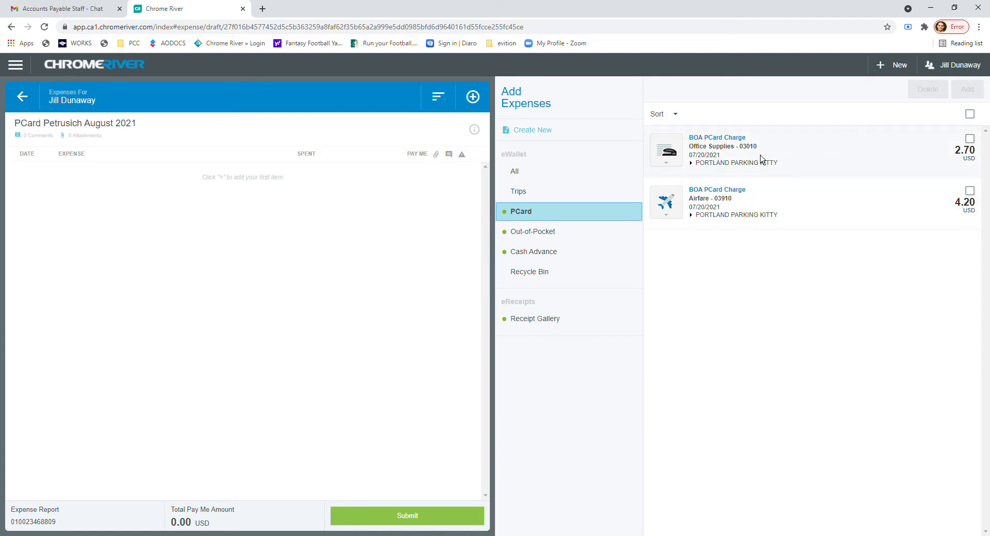
{"action": "left_click", "coordinate": [976, 149]}
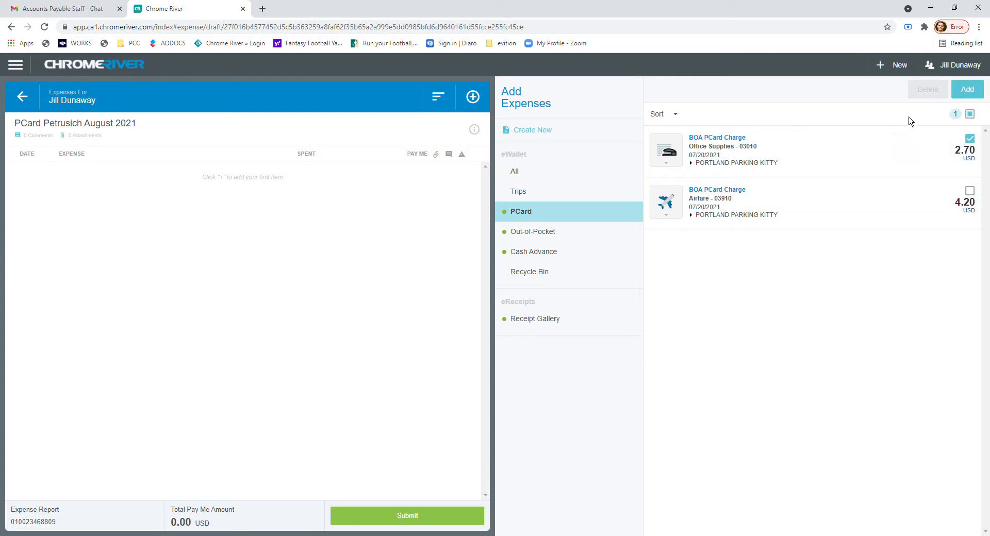
{"action": "left_click", "coordinate": [974, 97]}
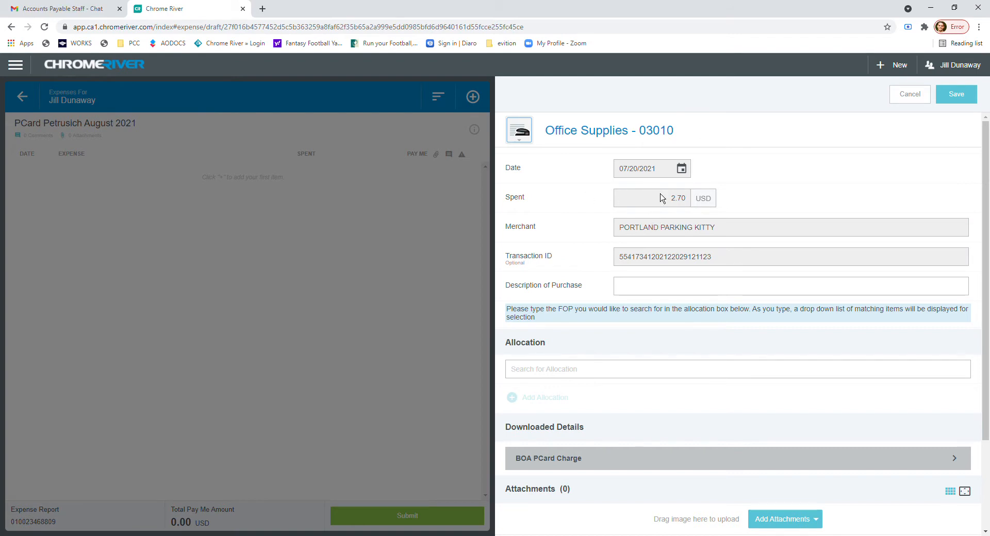
Describe the purchase as "paper for printer" and allocate it to 1000-S20230-26, General Fund-Operating, Accounts Payable, College Support.
{"action": "left_click", "coordinate": [672, 288]}
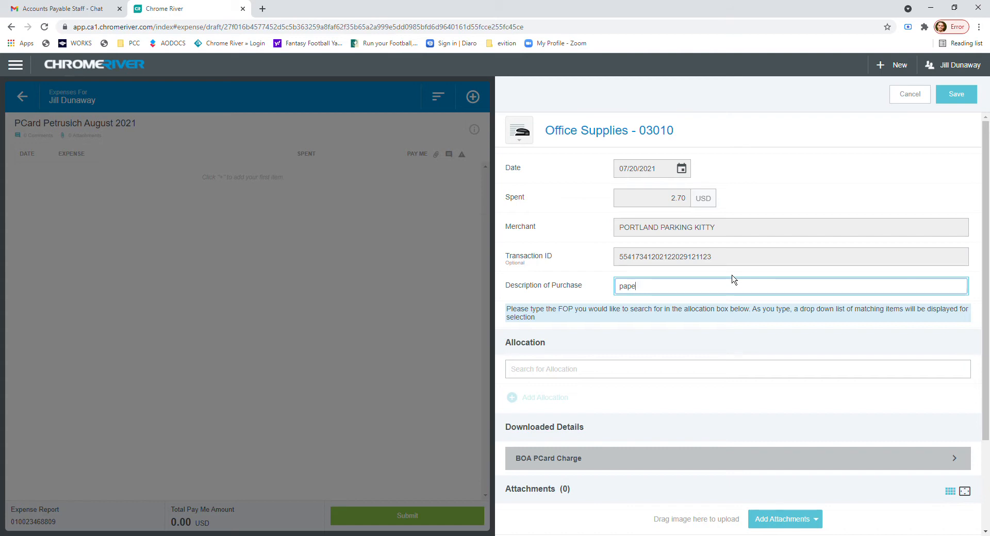
{"action": "type", "text": "paper t"}
{"action": "type", "text": "or printer"}
{"action": "scroll", "coordinate": [621, 337], "scroll_direction": "down", "scroll_amount": 1}
{"action": "left_click", "coordinate": [618, 309]}
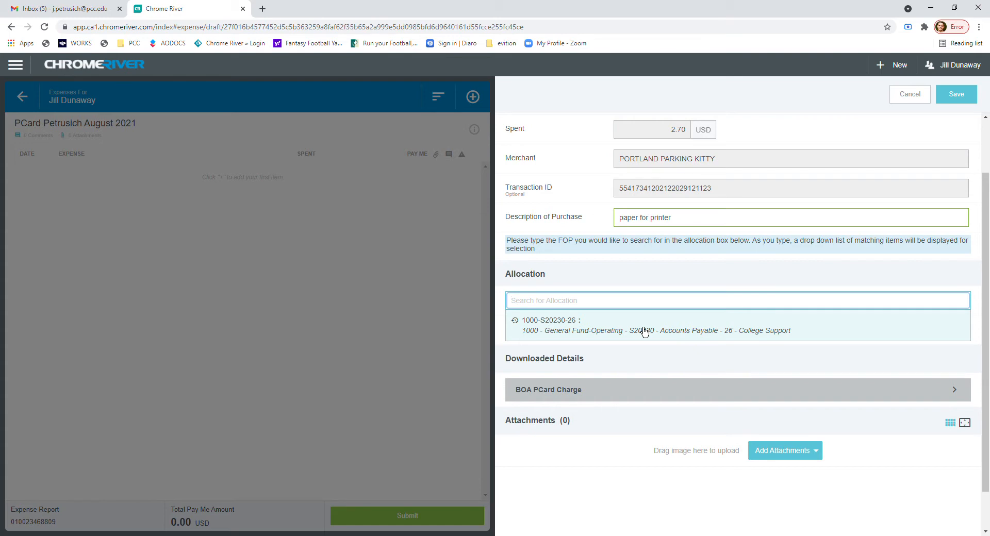
{"action": "left_click", "coordinate": [644, 333]}
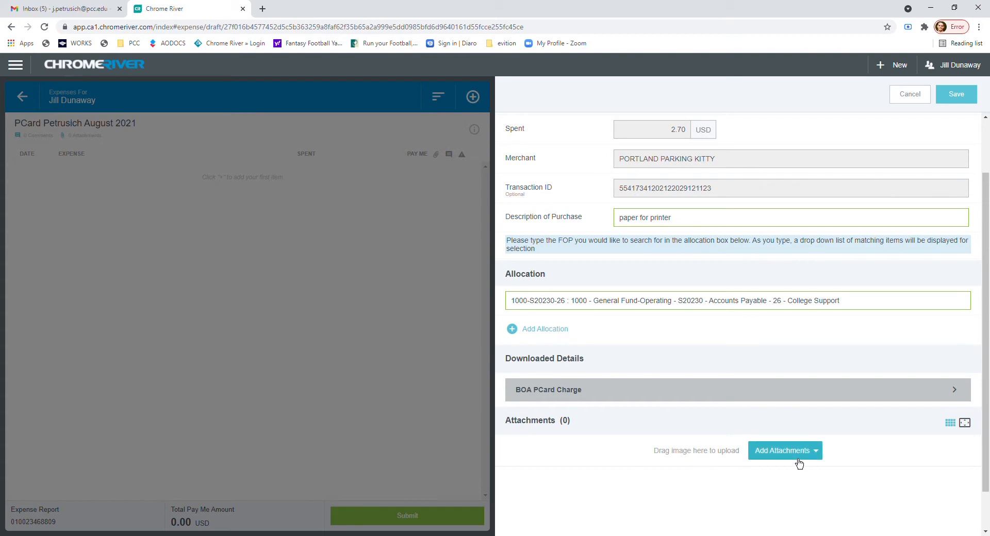
Attach the 07/20/2021 Parking Kitty receipt with the $2.70 total fee from the Receipt Gallery.
{"action": "left_click", "coordinate": [799, 464]}
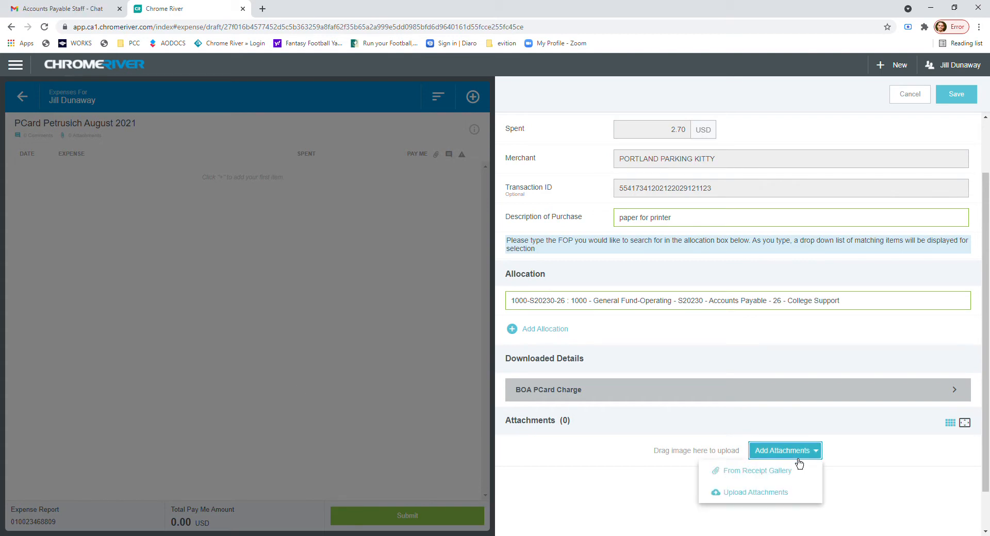
{"action": "left_click", "coordinate": [775, 480]}
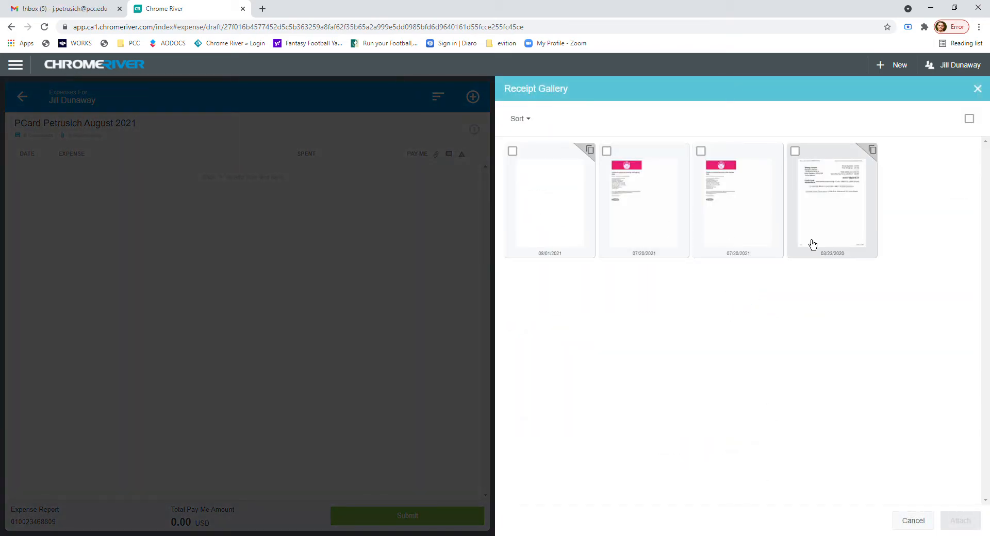
{"action": "left_click", "coordinate": [647, 213]}
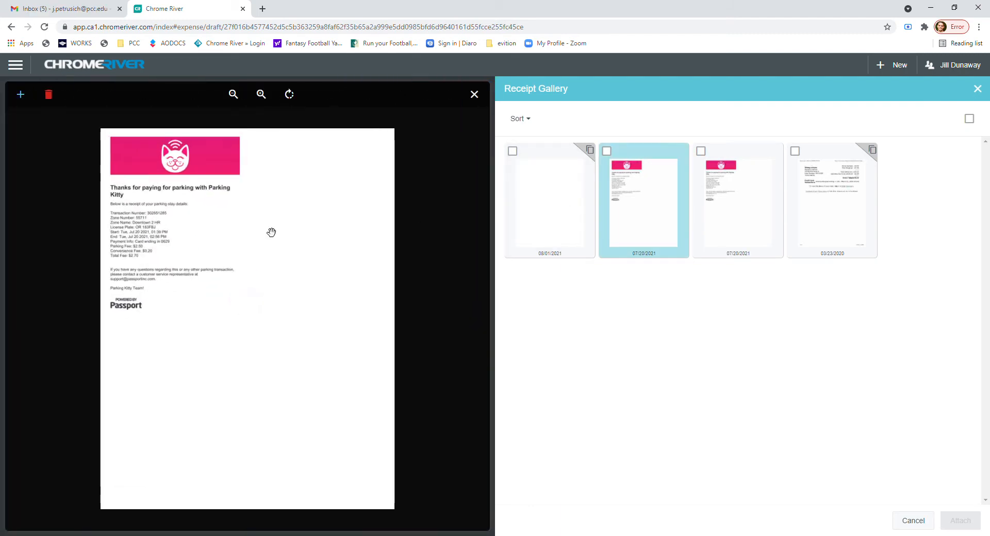
{"action": "scroll", "coordinate": [141, 258], "scroll_direction": "up", "scroll_amount": 2}
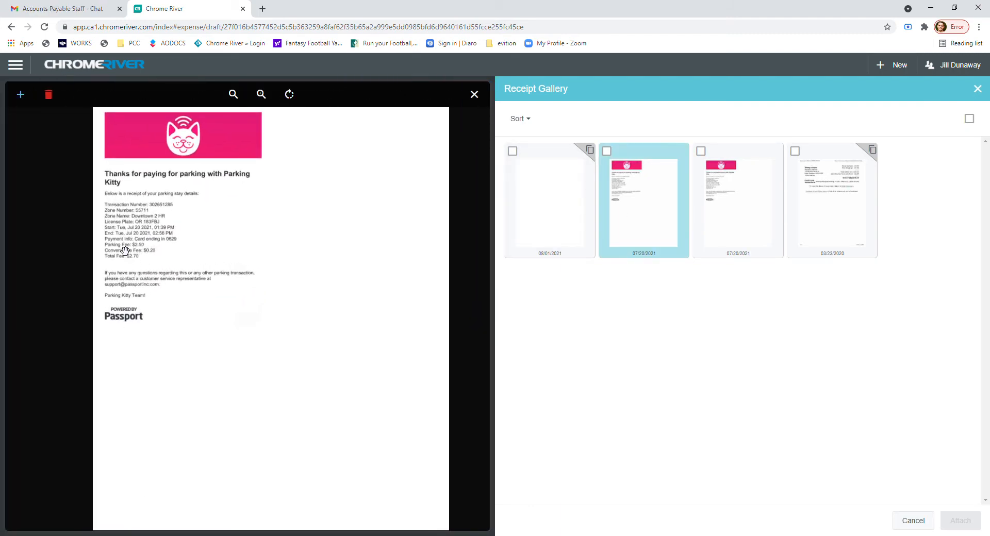
{"action": "scroll", "coordinate": [184, 256], "scroll_direction": "down", "scroll_amount": 3}
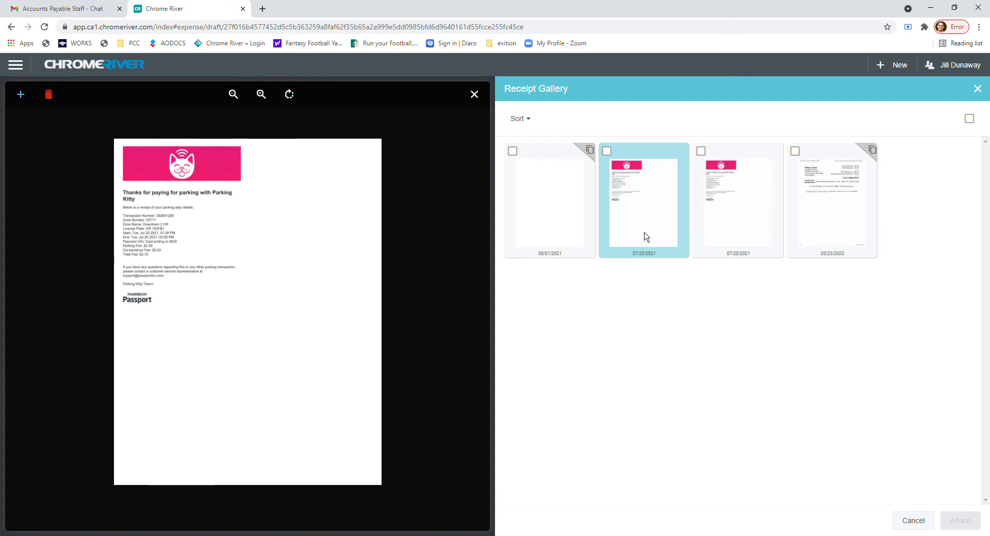
{"action": "left_click", "coordinate": [619, 160]}
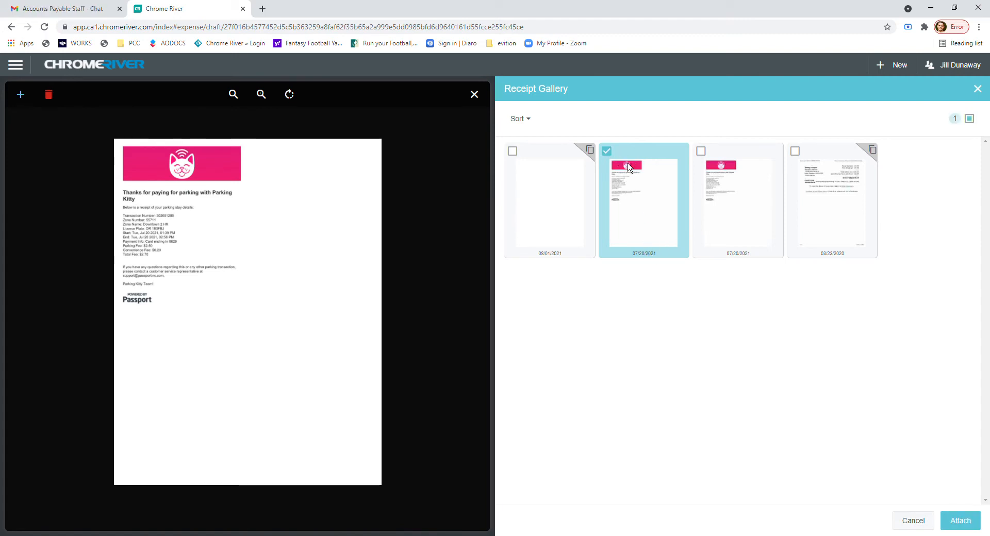
{"action": "left_click", "coordinate": [971, 527]}
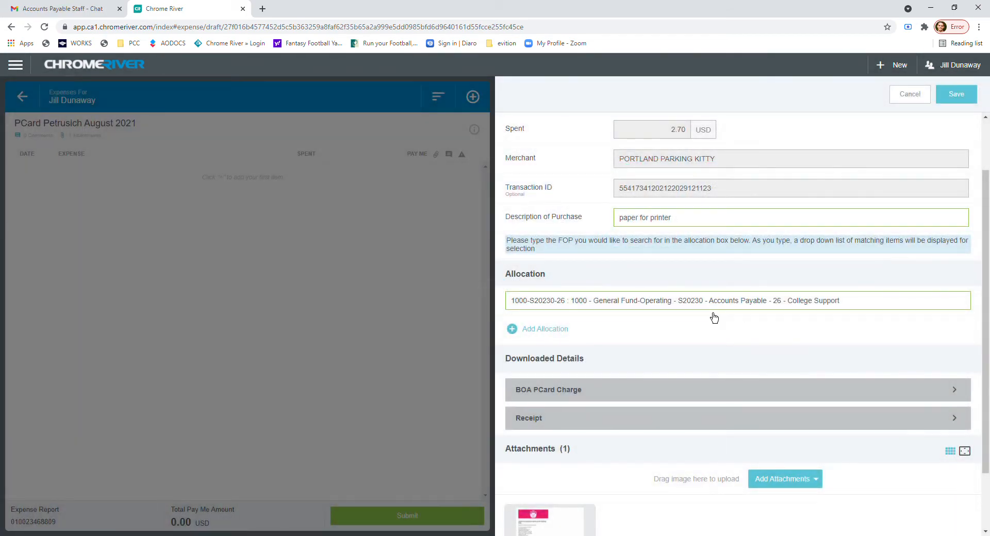
Review the completed Office Supplies expense with its attachment and save it to the report.
{"action": "scroll", "coordinate": [714, 318], "scroll_direction": "down", "scroll_amount": 2}
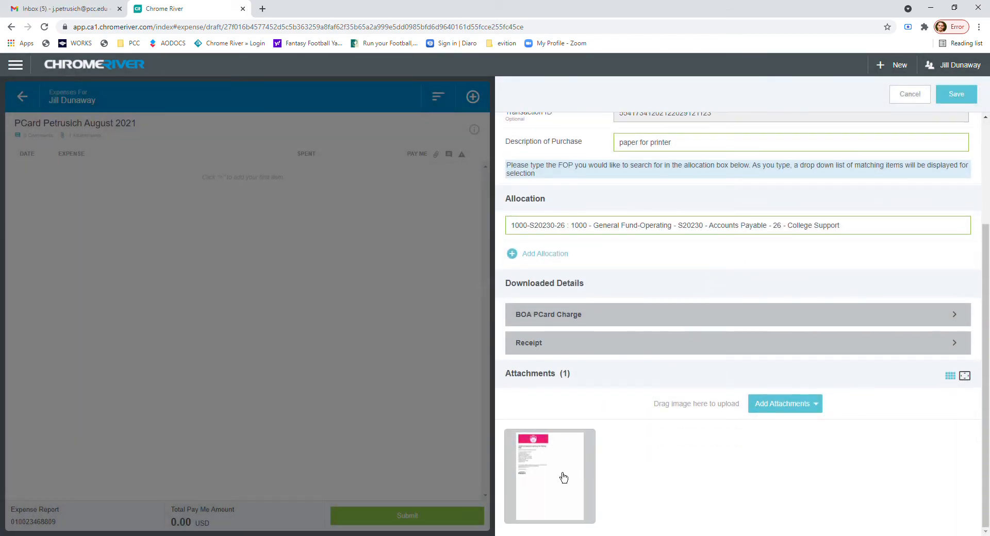
{"action": "scroll", "coordinate": [672, 296], "scroll_direction": "up", "scroll_amount": 3}
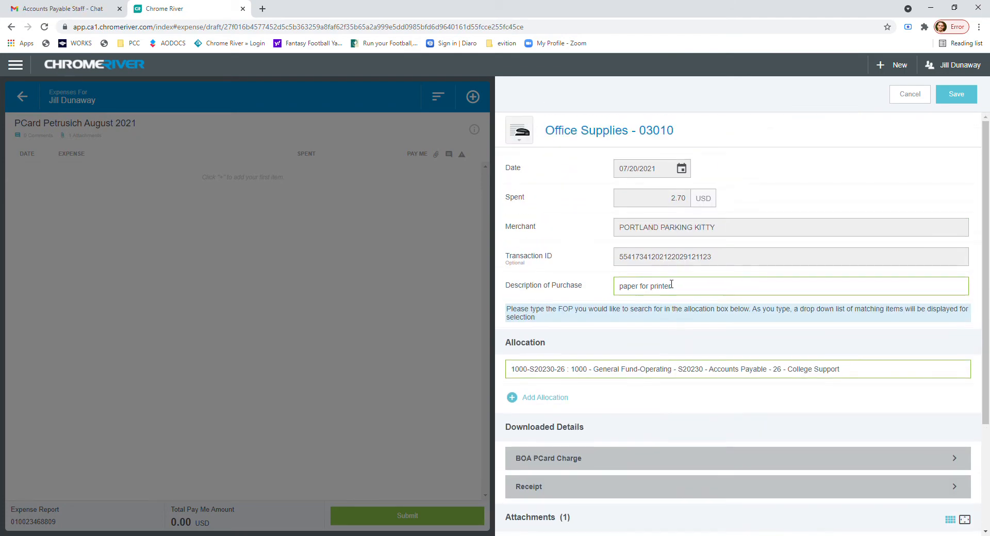
{"action": "left_click", "coordinate": [974, 103]}
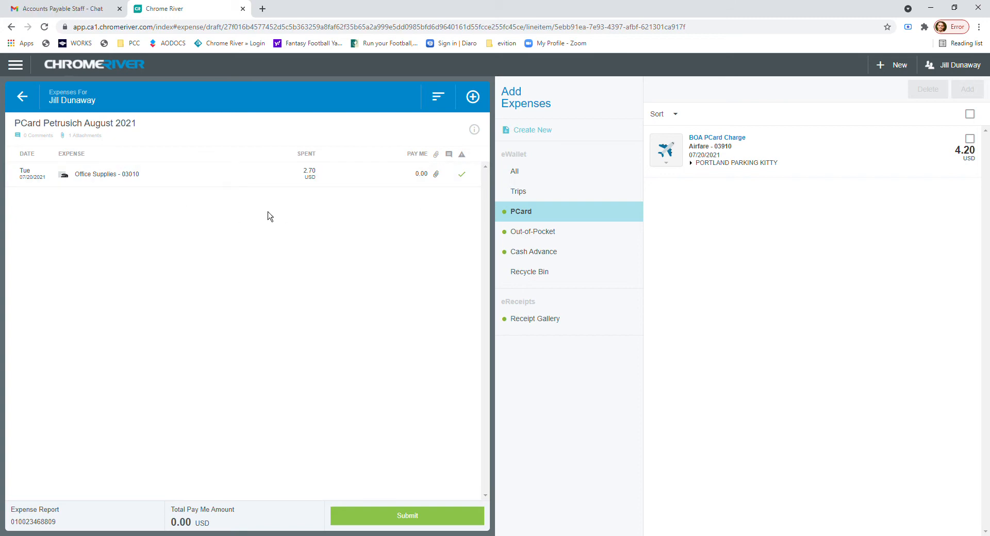
Add the 4.20 USD Airfare PCard charge to the report and open its expense type choices.
{"action": "left_click", "coordinate": [970, 139]}
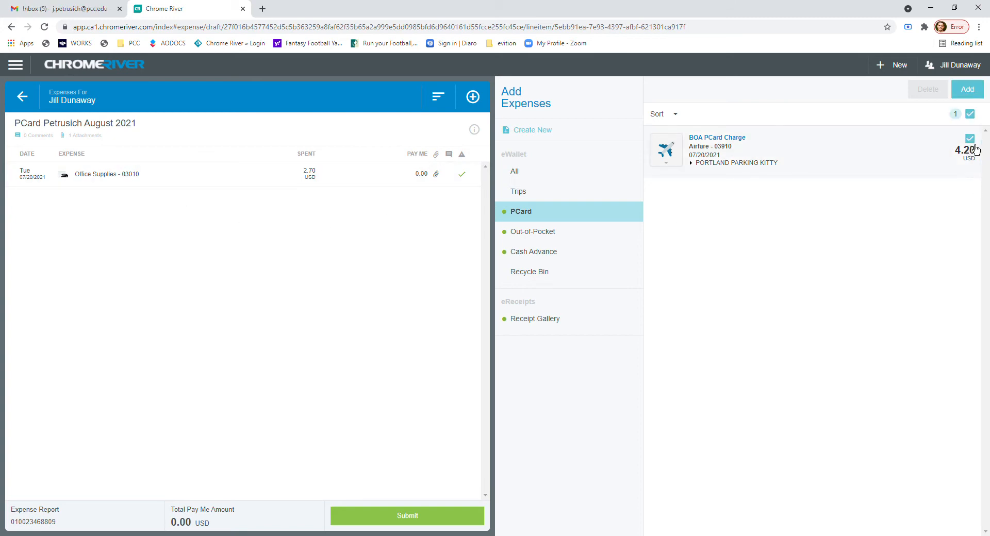
{"action": "left_click", "coordinate": [971, 94]}
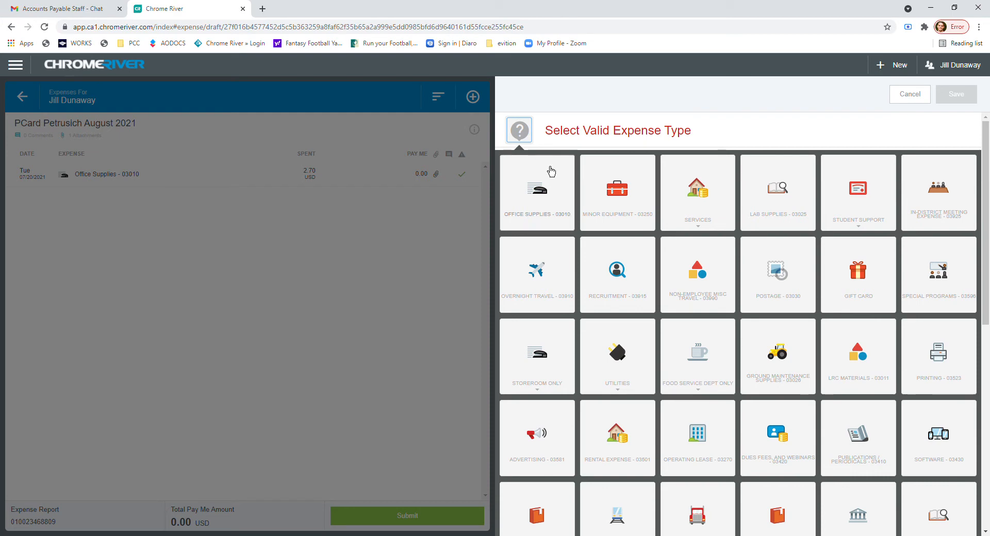
{"action": "left_click", "coordinate": [541, 140]}
{"action": "left_click", "coordinate": [521, 132]}
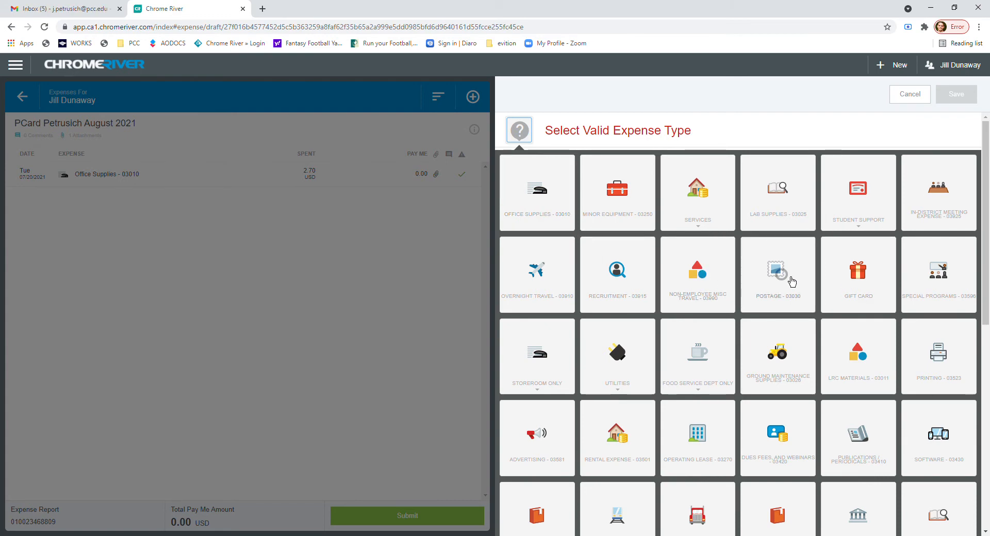
Set the 4.20 USD charge's expense type to Gift Card and look through the fields of its form.
{"action": "scroll", "coordinate": [793, 281], "scroll_direction": "down", "scroll_amount": 3}
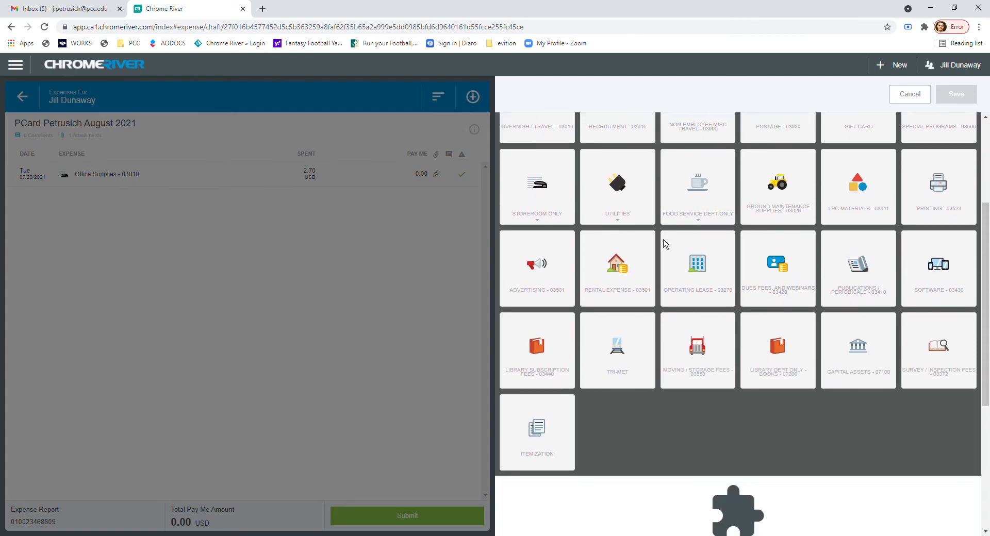
{"action": "scroll", "coordinate": [786, 368], "scroll_direction": "up", "scroll_amount": 2}
{"action": "scroll", "coordinate": [876, 310], "scroll_direction": "up", "scroll_amount": 1}
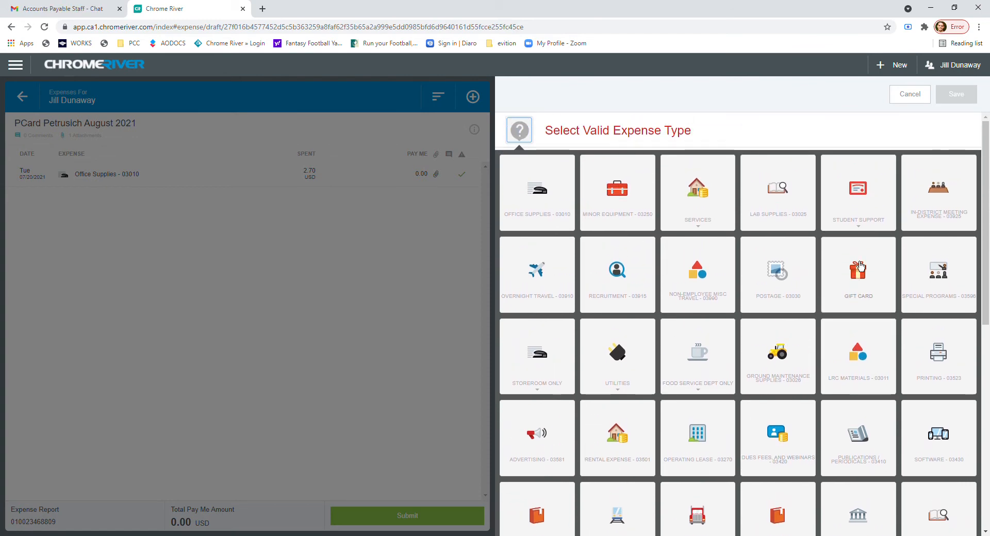
{"action": "left_click", "coordinate": [858, 285]}
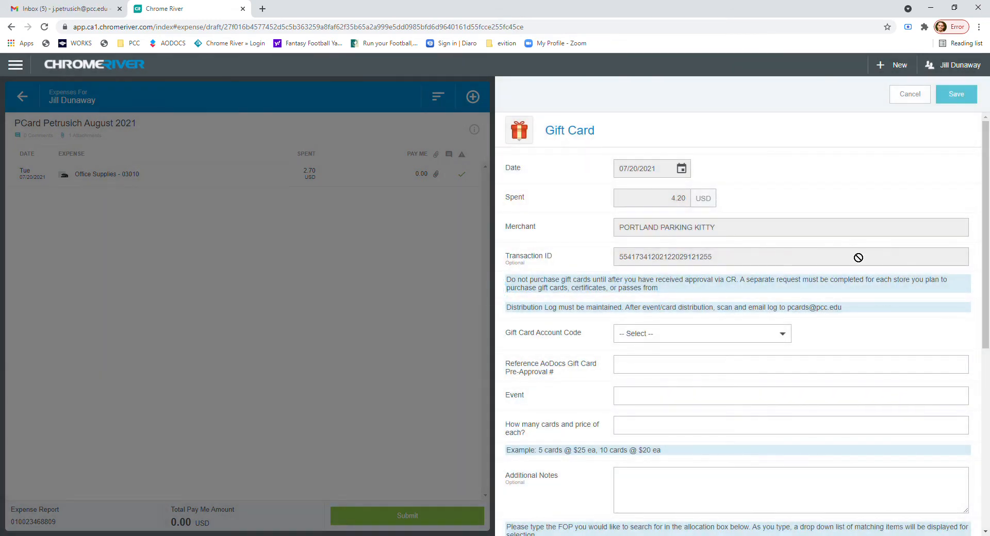
{"action": "scroll", "coordinate": [688, 258], "scroll_direction": "down", "scroll_amount": 1}
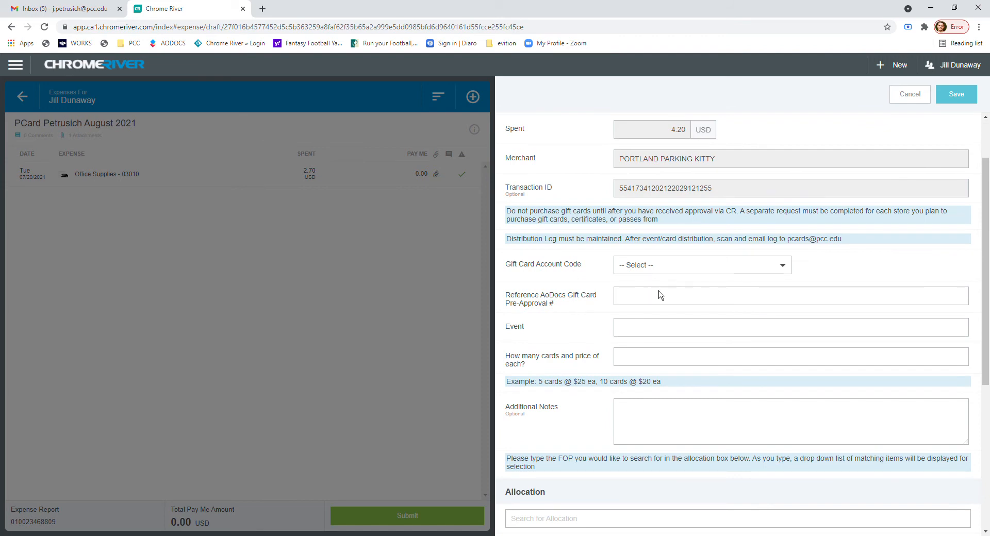
{"action": "scroll", "coordinate": [654, 273], "scroll_direction": "up", "scroll_amount": 1}
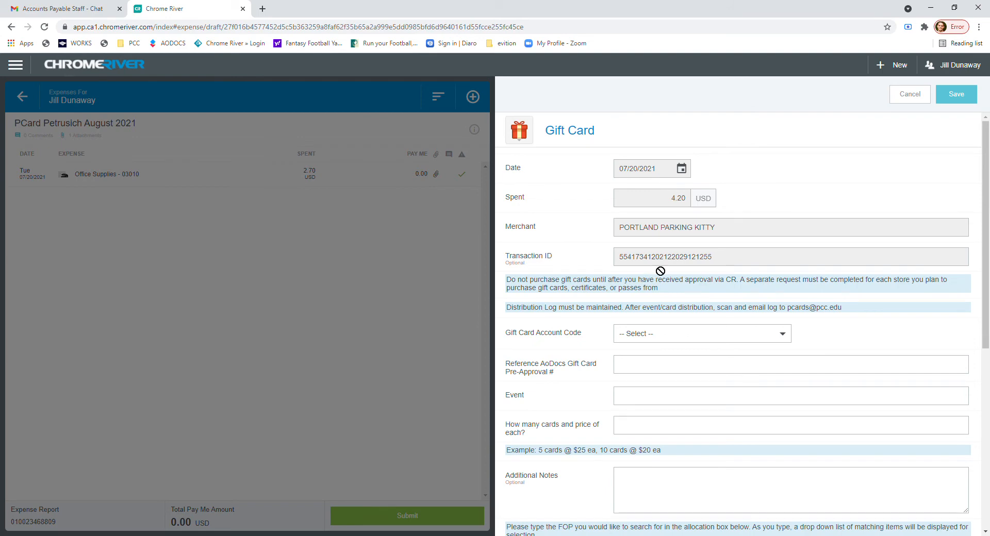
{"action": "scroll", "coordinate": [661, 271], "scroll_direction": "down", "scroll_amount": 2}
{"action": "scroll", "coordinate": [670, 282], "scroll_direction": "down", "scroll_amount": 4}
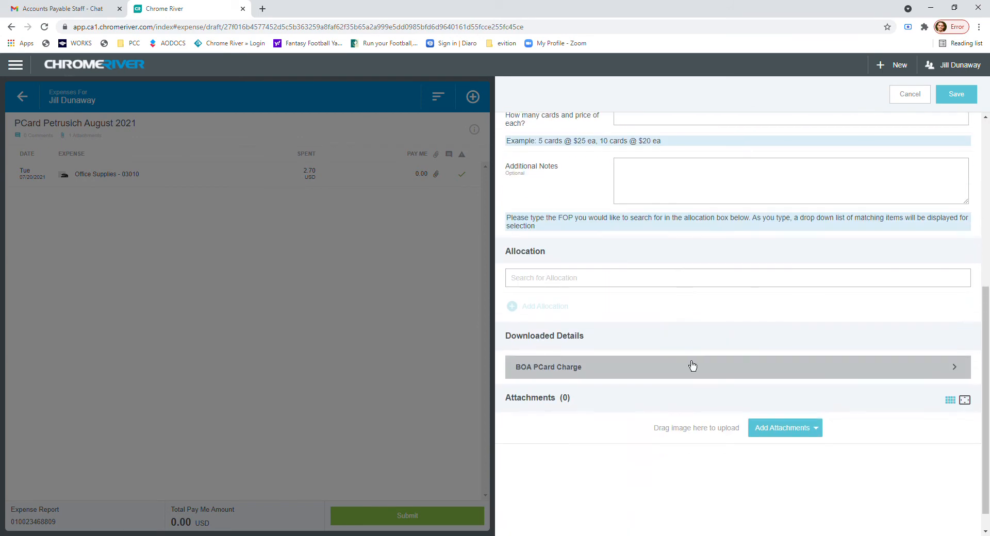
{"action": "scroll", "coordinate": [710, 362], "scroll_direction": "up", "scroll_amount": 6}
Change the 4.20 USD charge's expense type to Office Supplies - 03010.
{"action": "left_click", "coordinate": [519, 132]}
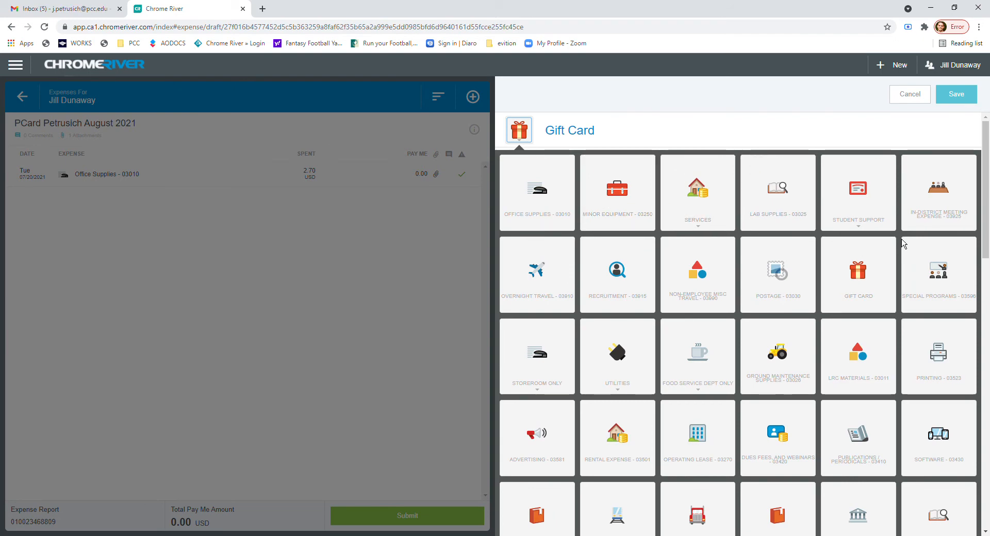
{"action": "scroll", "coordinate": [696, 353], "scroll_direction": "down", "scroll_amount": 1}
{"action": "scroll", "coordinate": [696, 353], "scroll_direction": "up", "scroll_amount": 1}
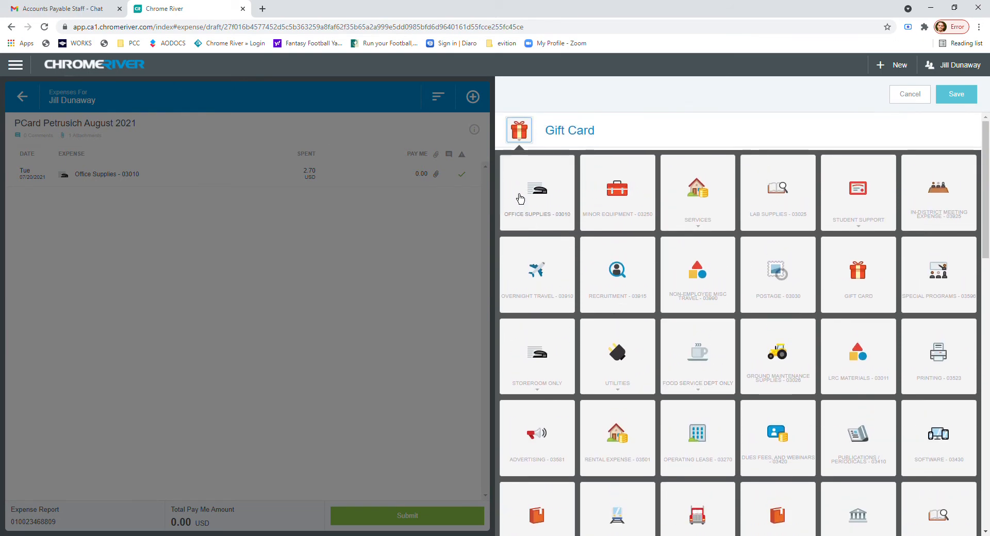
{"action": "left_click", "coordinate": [552, 199]}
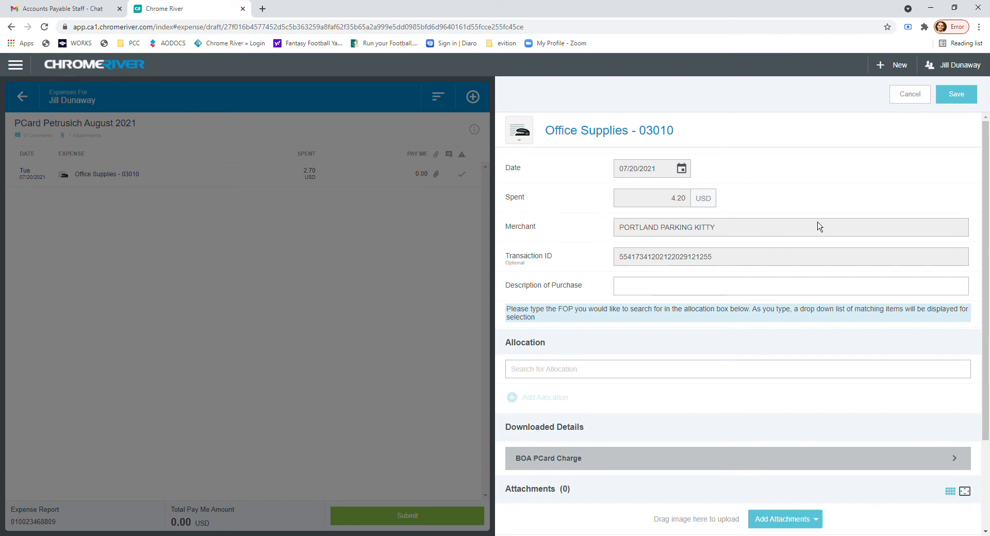
Describe the 4.20 USD purchase as "testing test" and allocate it to 1000-S20230-26 Accounts Payable.
{"action": "left_click", "coordinate": [646, 290]}
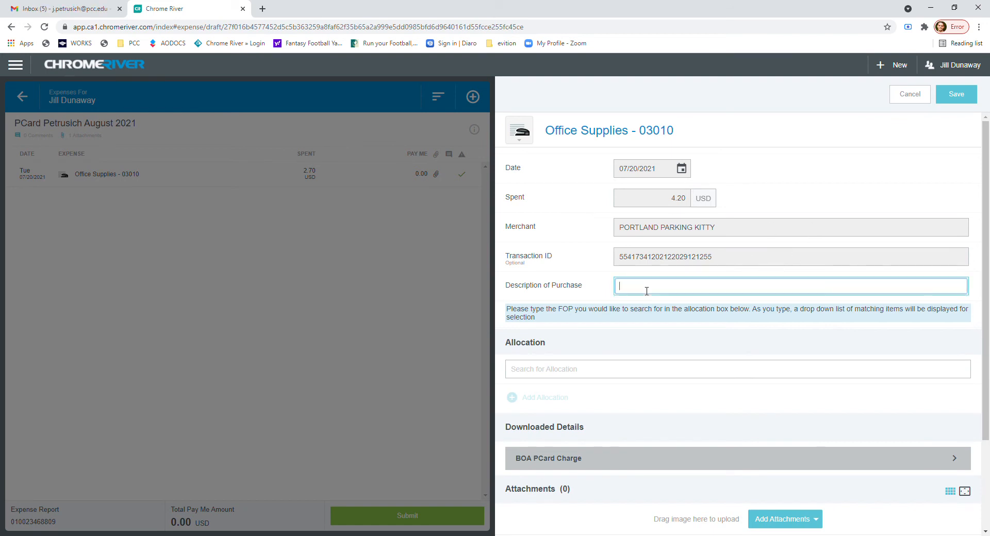
{"action": "type", "text": "testing test"}
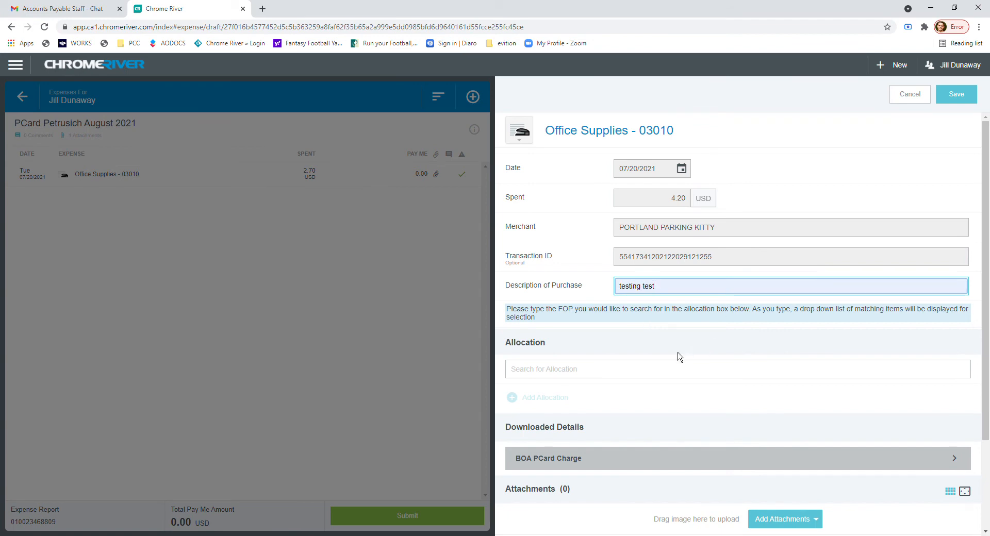
{"action": "scroll", "coordinate": [670, 310], "scroll_direction": "down", "scroll_amount": 2}
{"action": "left_click", "coordinate": [634, 254]}
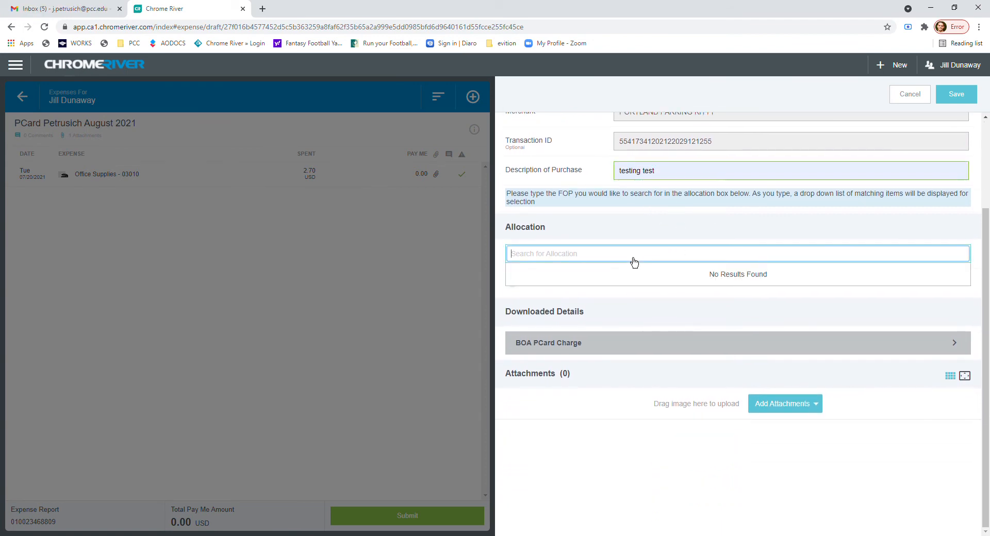
{"action": "left_click", "coordinate": [783, 277]}
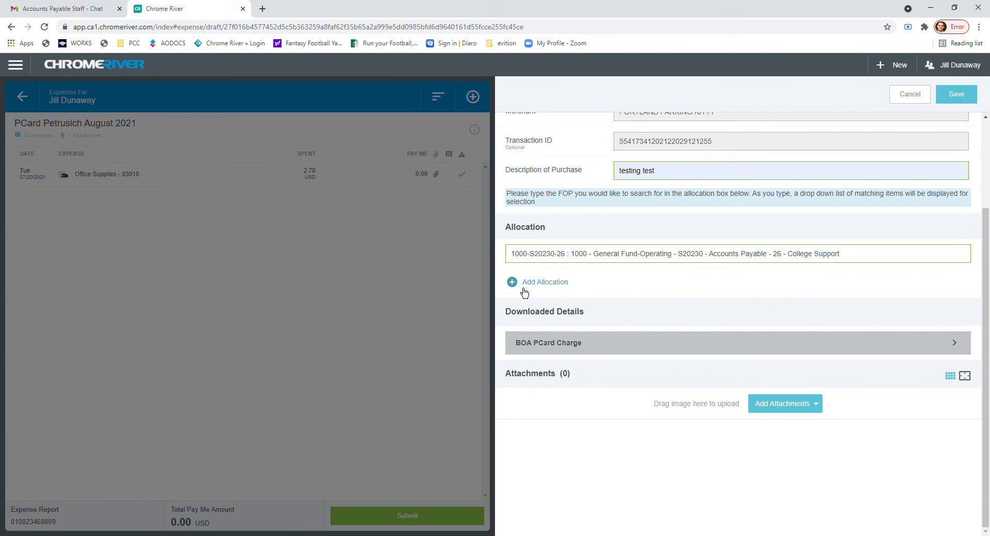
Split the charge with a second allocation, 1000-S20100-26 Financial Services Operations, and look at the first allocation's editable percentage and amount.
{"action": "left_click", "coordinate": [557, 284]}
{"action": "left_click", "coordinate": [633, 317]}
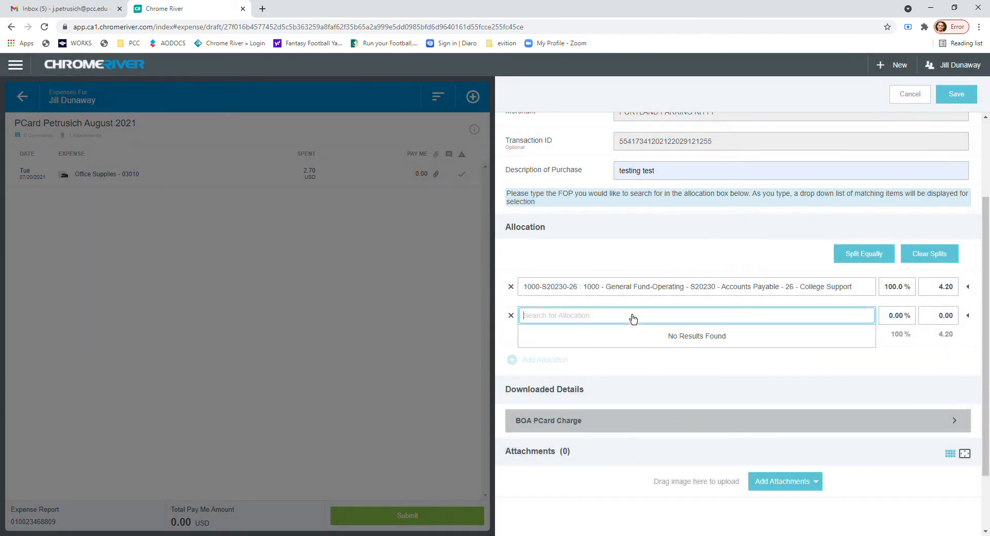
{"action": "type", "text": "1000"}
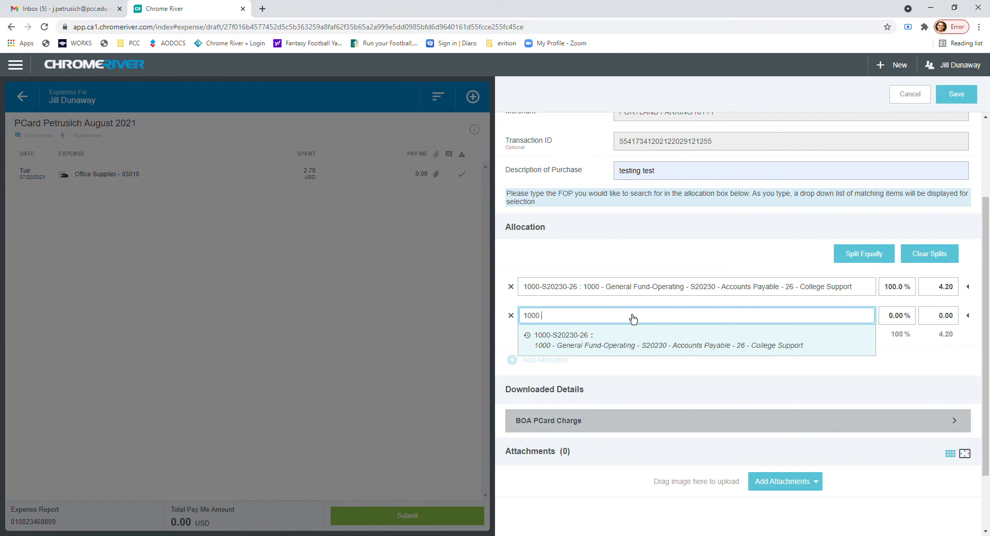
{"action": "type", "text": " s201"}
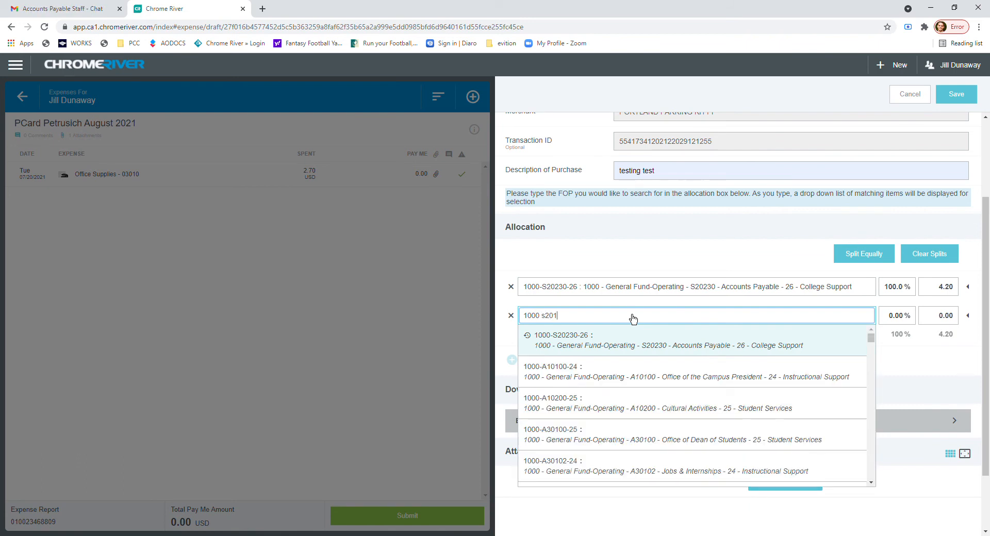
{"action": "type", "text": "00"}
{"action": "left_click", "coordinate": [656, 340]}
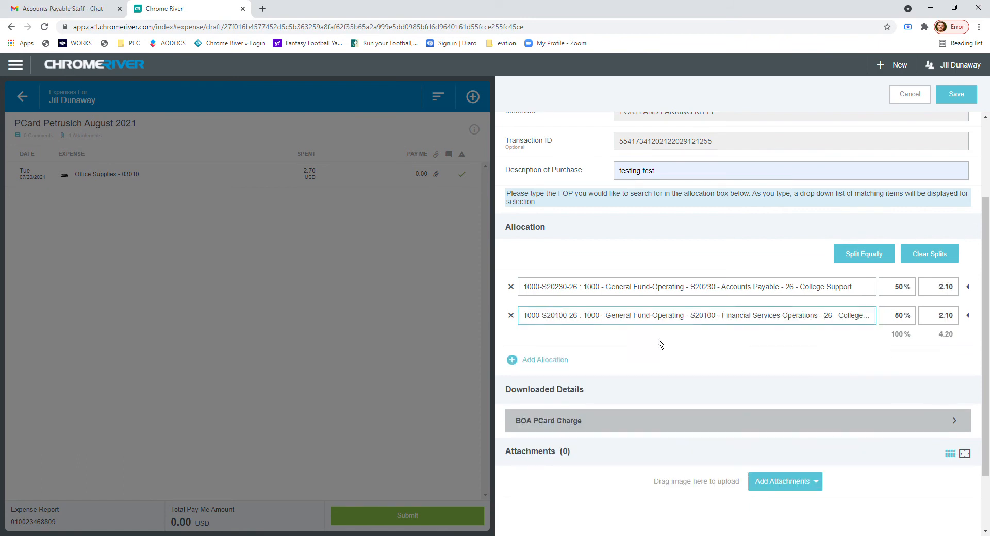
{"action": "left_click", "coordinate": [908, 293]}
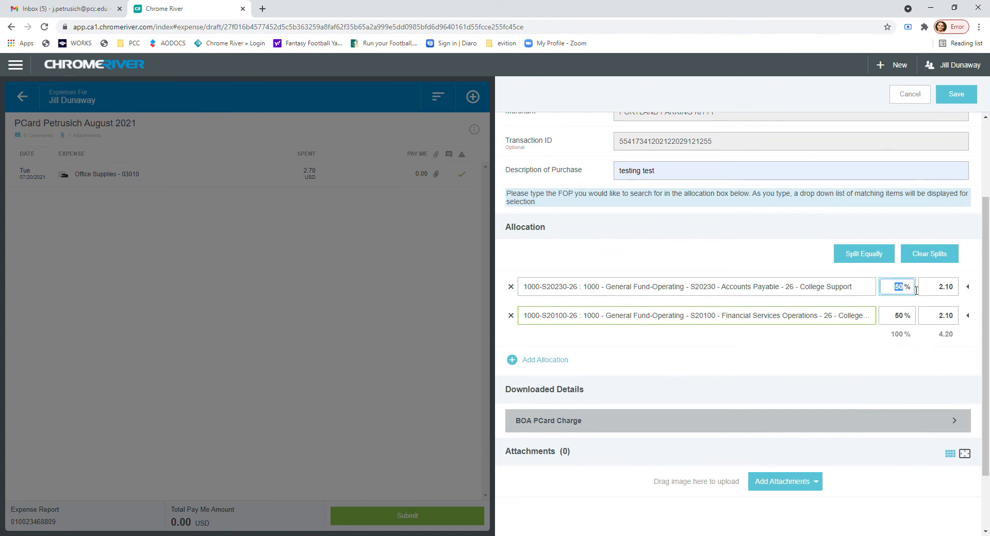
{"action": "left_click", "coordinate": [944, 293]}
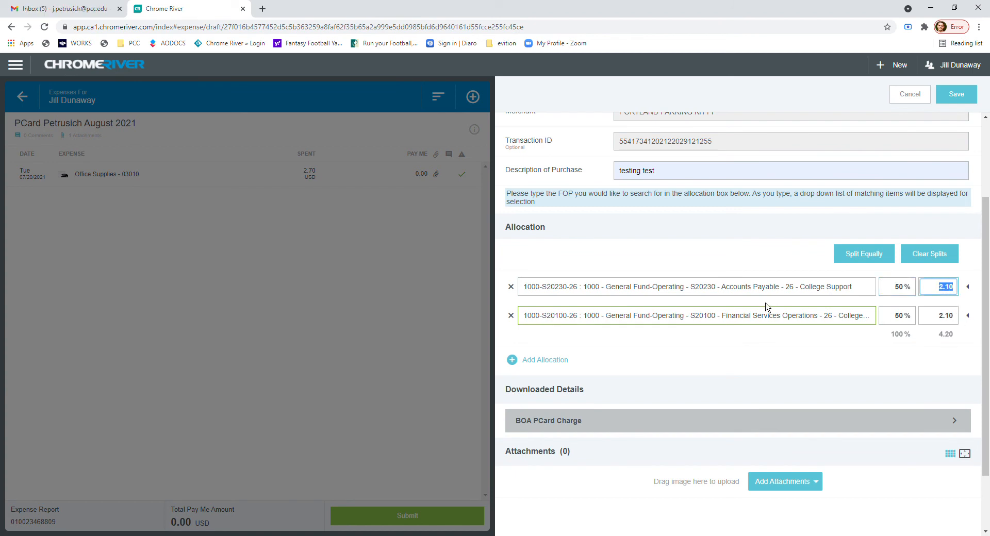
Preview and attach the 07/20/2021 Parking Kitty receipt from the Receipt Gallery, and save the expense to the report.
{"action": "scroll", "coordinate": [651, 196], "scroll_direction": "down", "scroll_amount": 2}
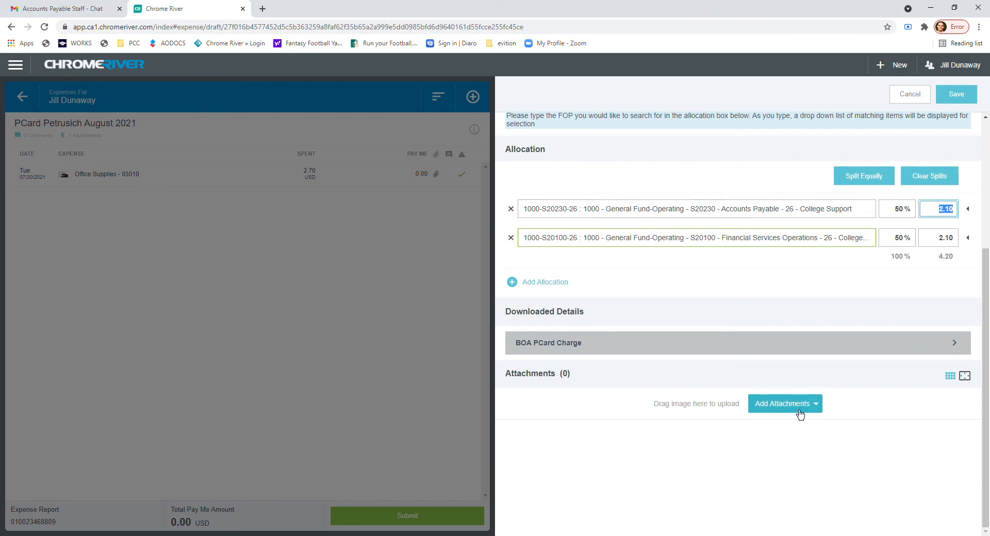
{"action": "left_click", "coordinate": [799, 414]}
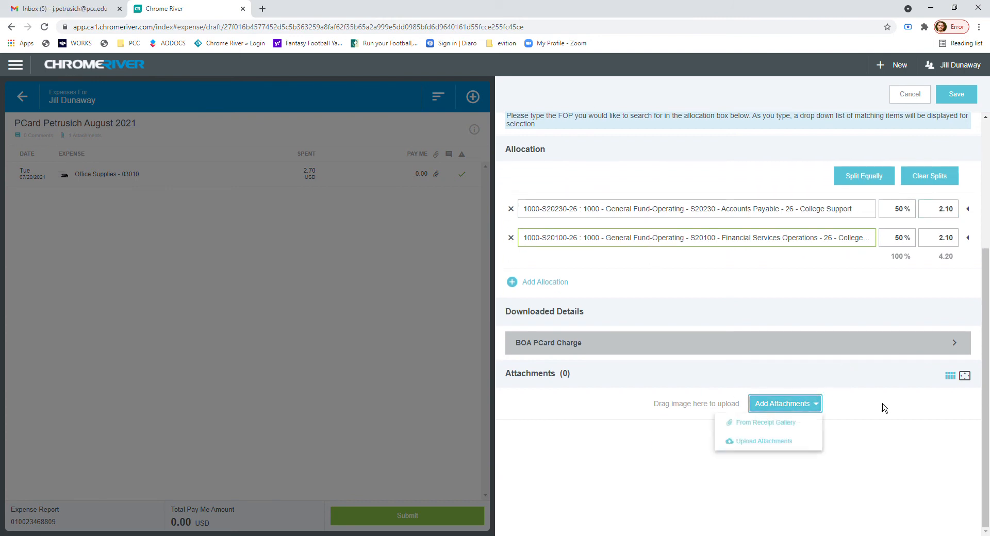
{"action": "left_click", "coordinate": [768, 423]}
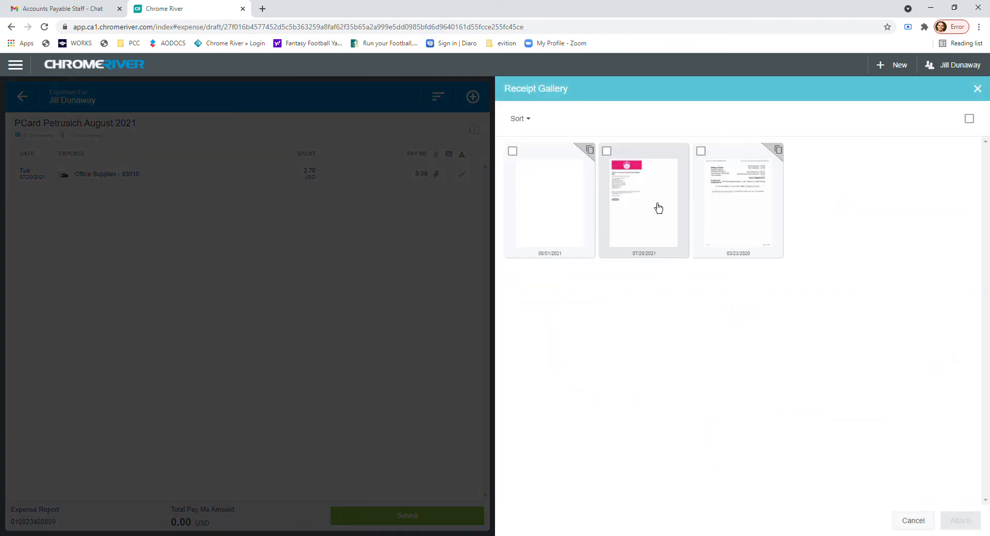
{"action": "left_click", "coordinate": [656, 205]}
{"action": "scroll", "coordinate": [154, 250], "scroll_direction": "up", "scroll_amount": 3}
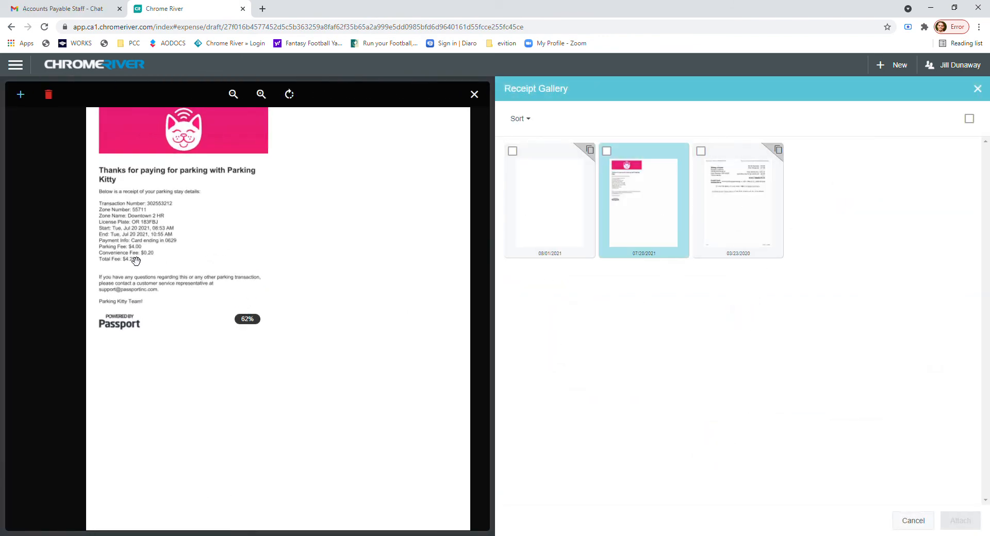
{"action": "scroll", "coordinate": [435, 231], "scroll_direction": "down", "scroll_amount": 2}
{"action": "left_click", "coordinate": [606, 150]}
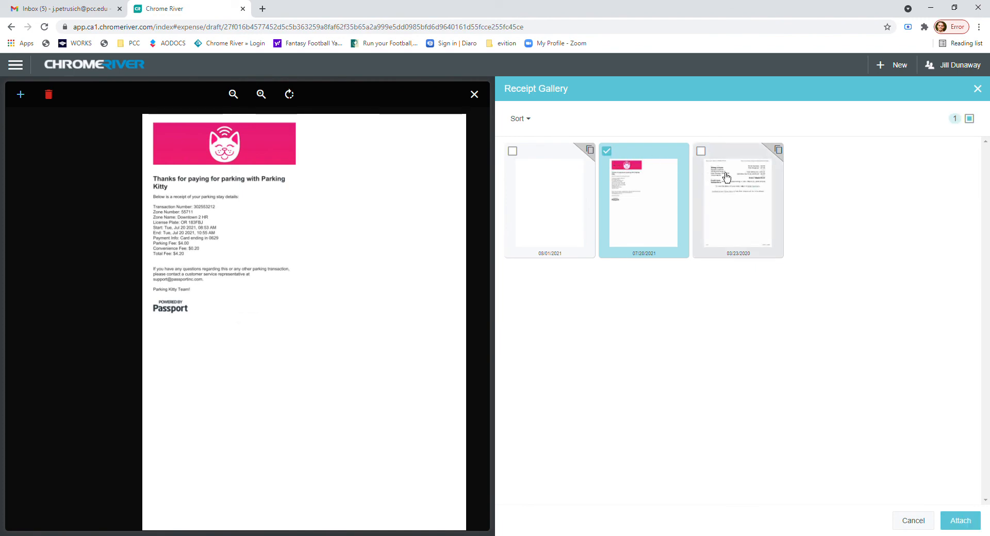
{"action": "left_click", "coordinate": [959, 521]}
{"action": "scroll", "coordinate": [731, 276], "scroll_direction": "up", "scroll_amount": 4}
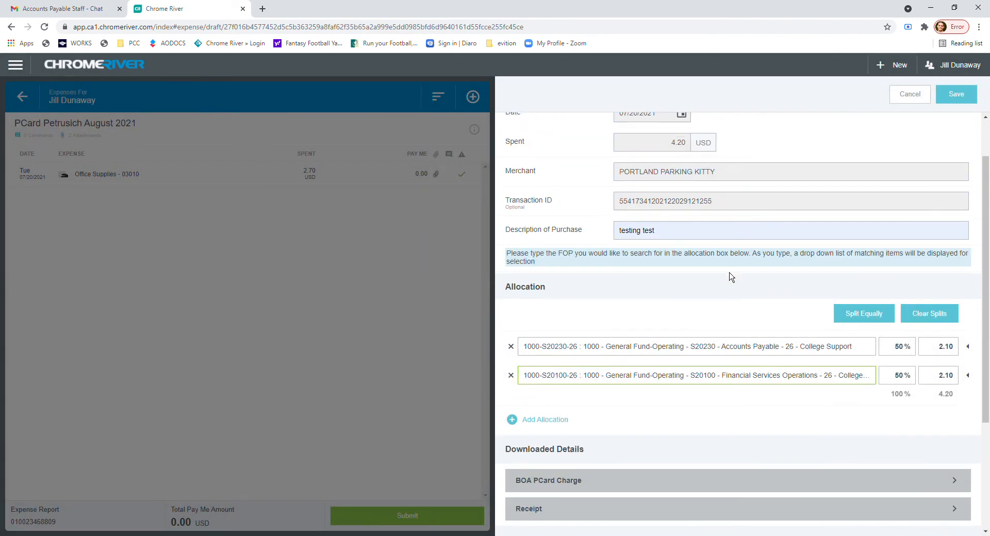
{"action": "left_click", "coordinate": [957, 94]}
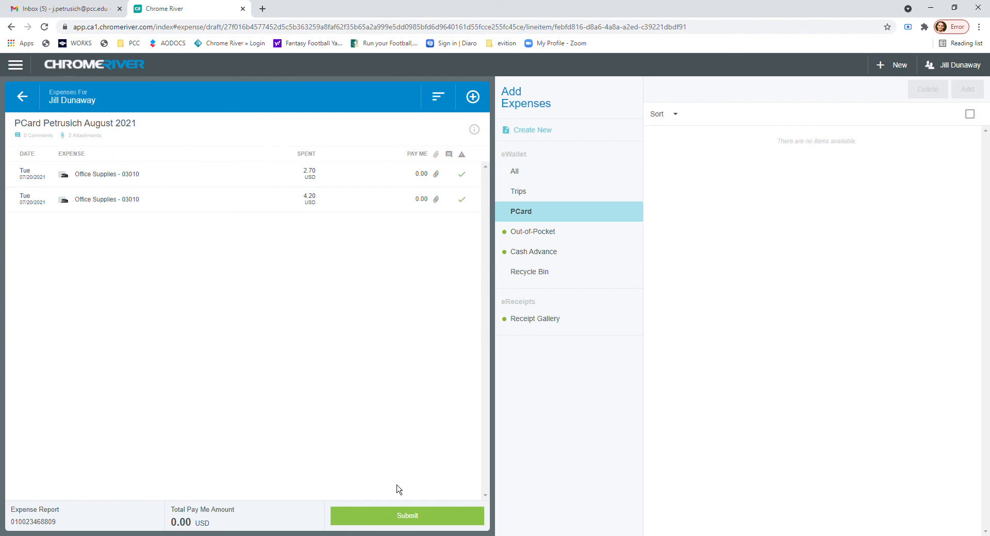
Review the August 2021 PCard report's financial, expense and account summaries and attachments, and submit it with the certification.
{"action": "left_click", "coordinate": [401, 516]}
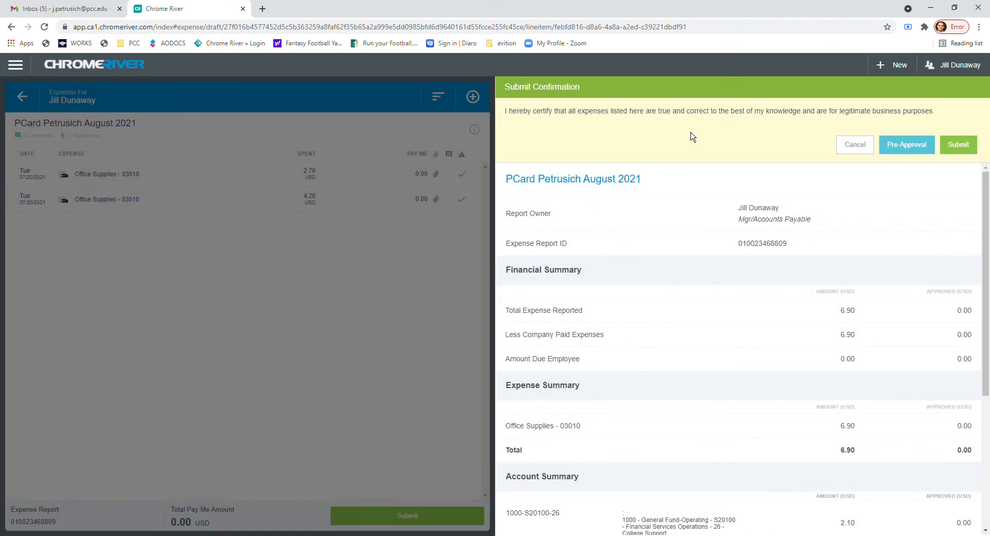
{"action": "scroll", "coordinate": [767, 216], "scroll_direction": "down", "scroll_amount": 4}
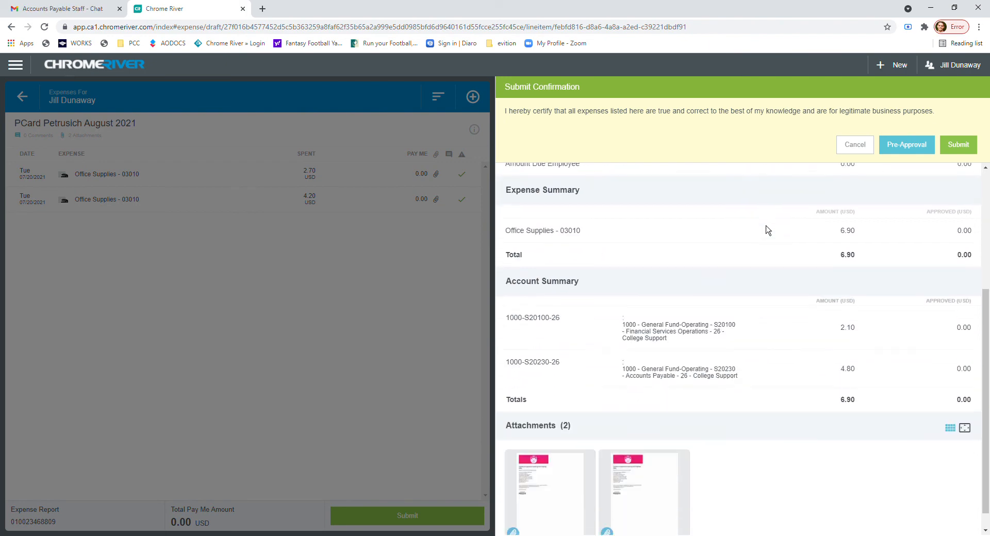
{"action": "scroll", "coordinate": [742, 323], "scroll_direction": "up", "scroll_amount": 5}
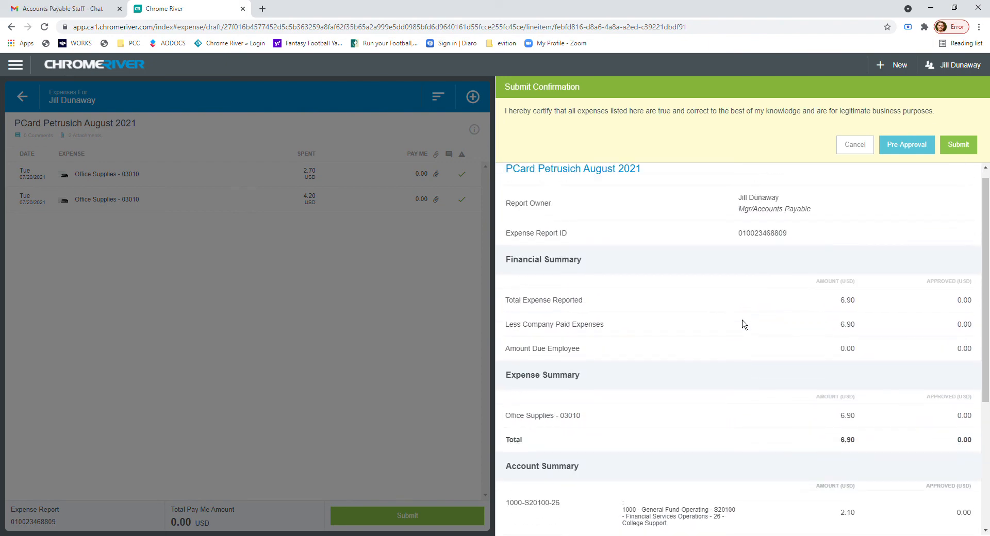
{"action": "scroll", "coordinate": [729, 344], "scroll_direction": "down", "scroll_amount": 3}
{"action": "scroll", "coordinate": [729, 344], "scroll_direction": "down", "scroll_amount": 2}
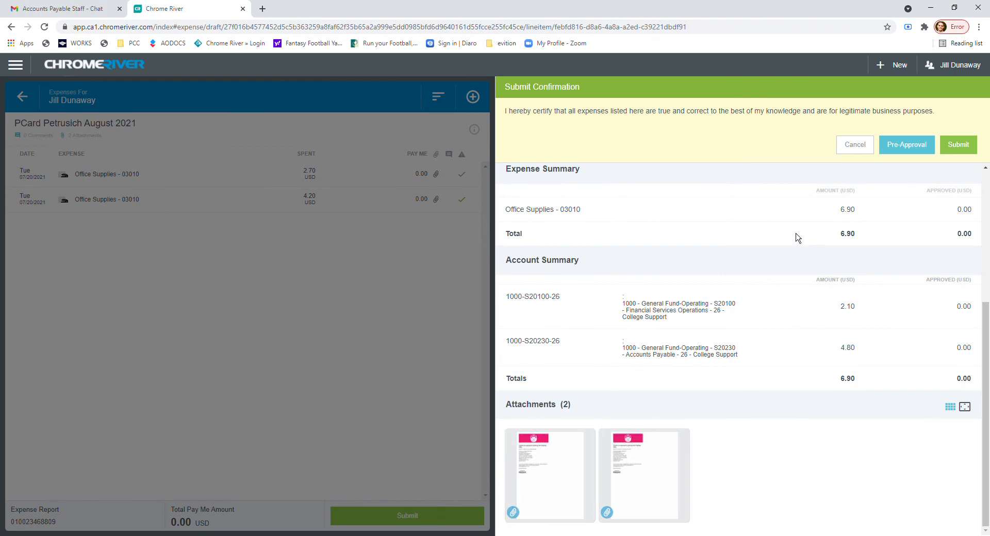
{"action": "scroll", "coordinate": [789, 243], "scroll_direction": "up", "scroll_amount": 4}
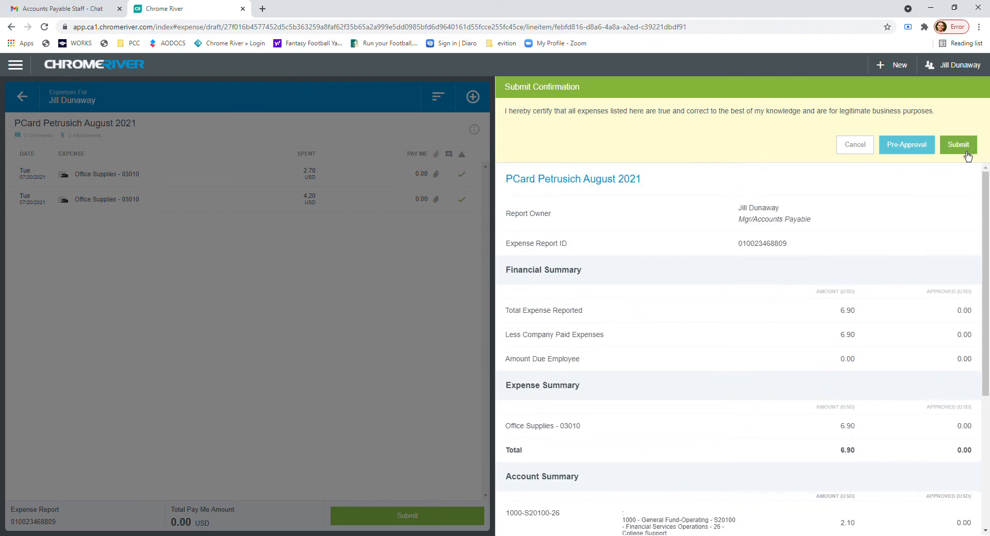
{"action": "left_click", "coordinate": [966, 151]}
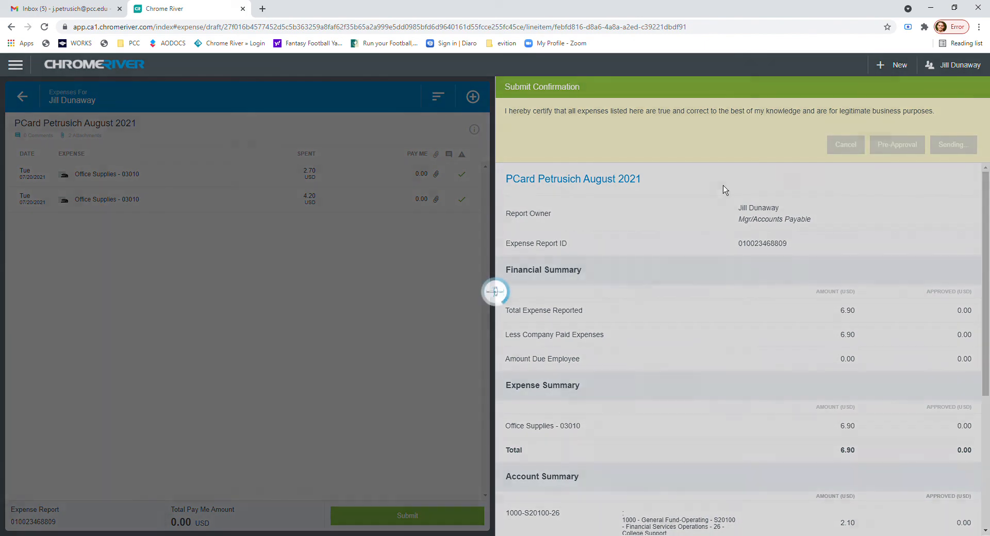